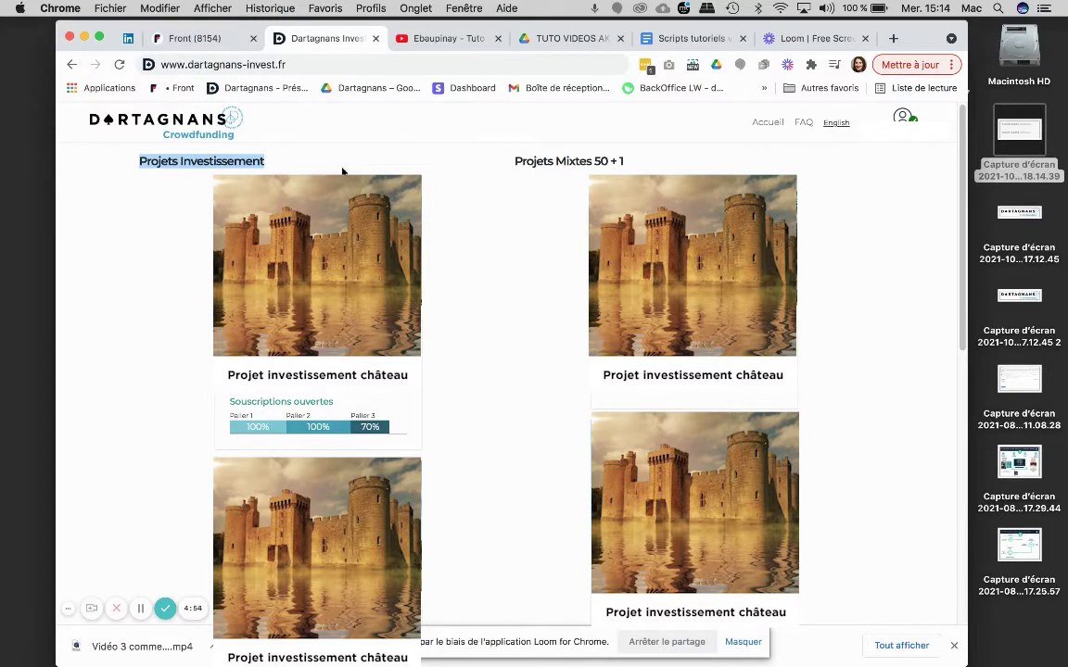
Open the château project page, which shows 100 € collected from 1 contributor
click(487, 247)
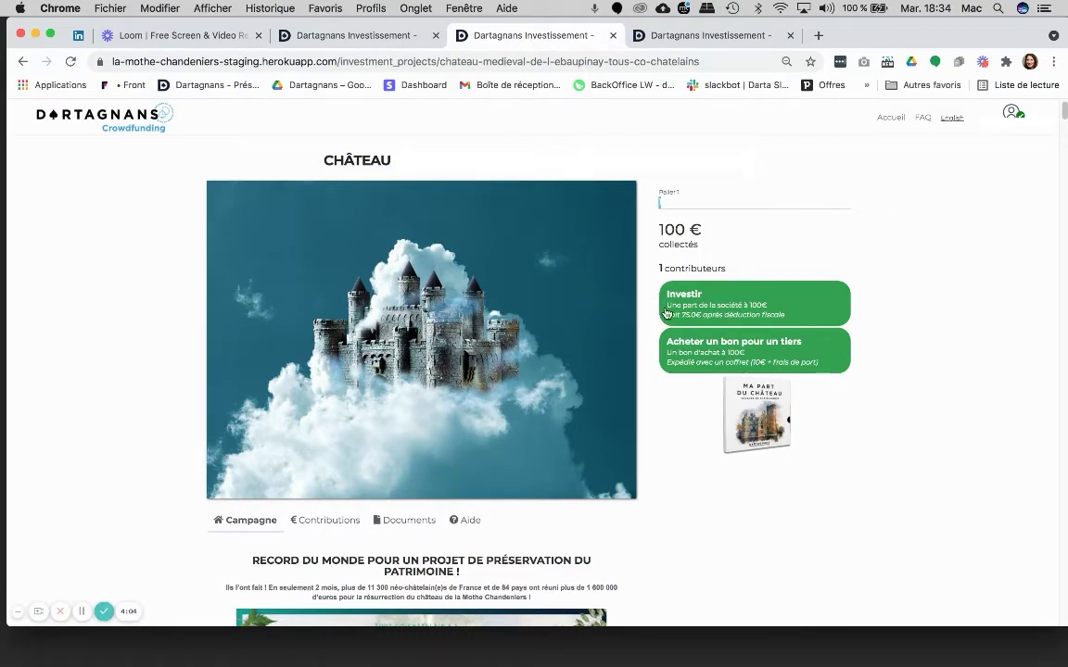
Start buying one 100,00 € château share, then go to the investor profile
click(714, 314)
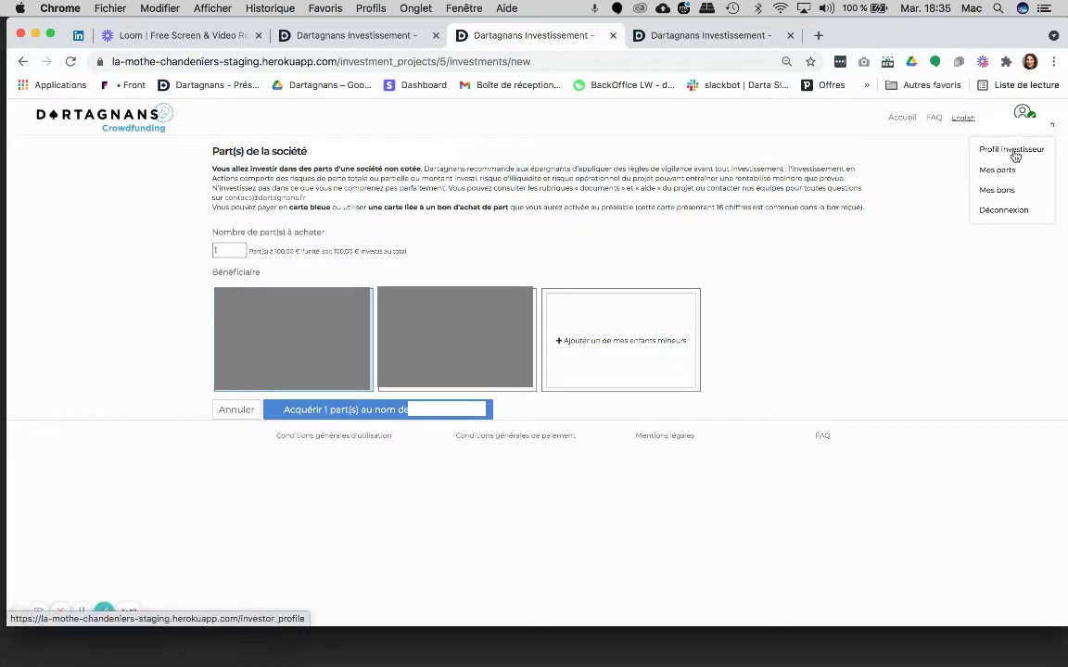
click(1015, 150)
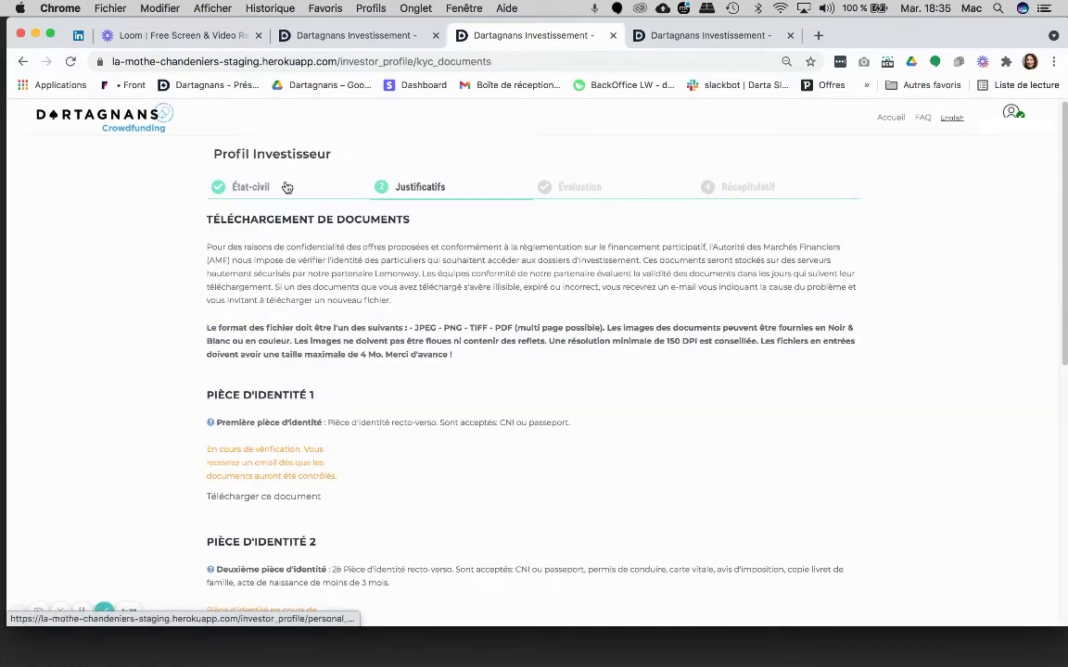
Confirm the civil-status details and read the Justificatifs ID document requirements
click(260, 189)
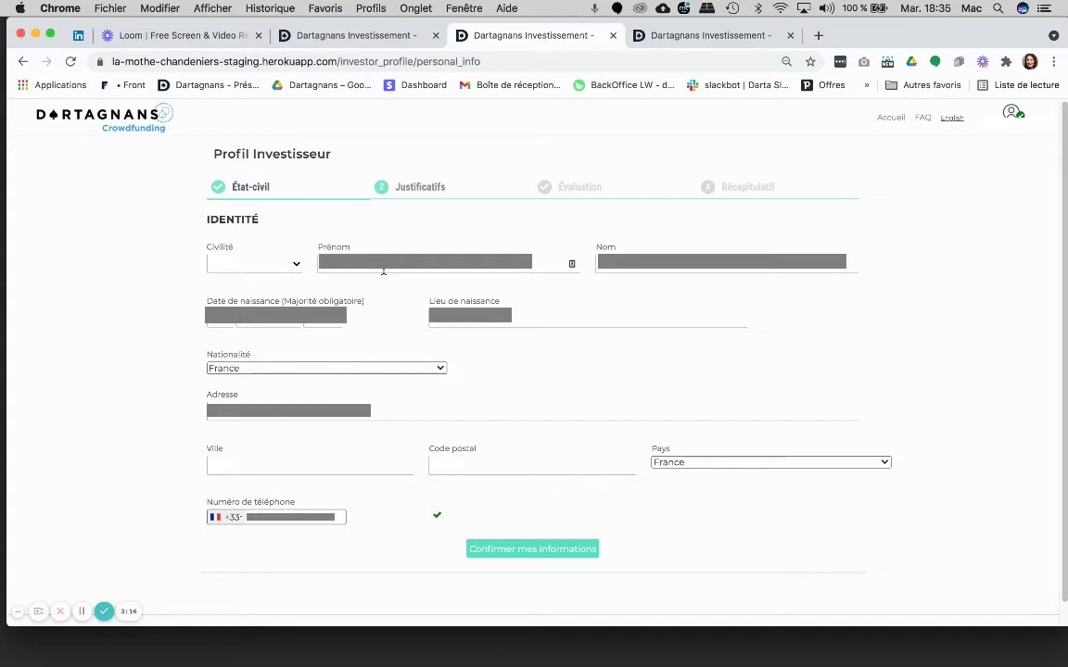
click(518, 552)
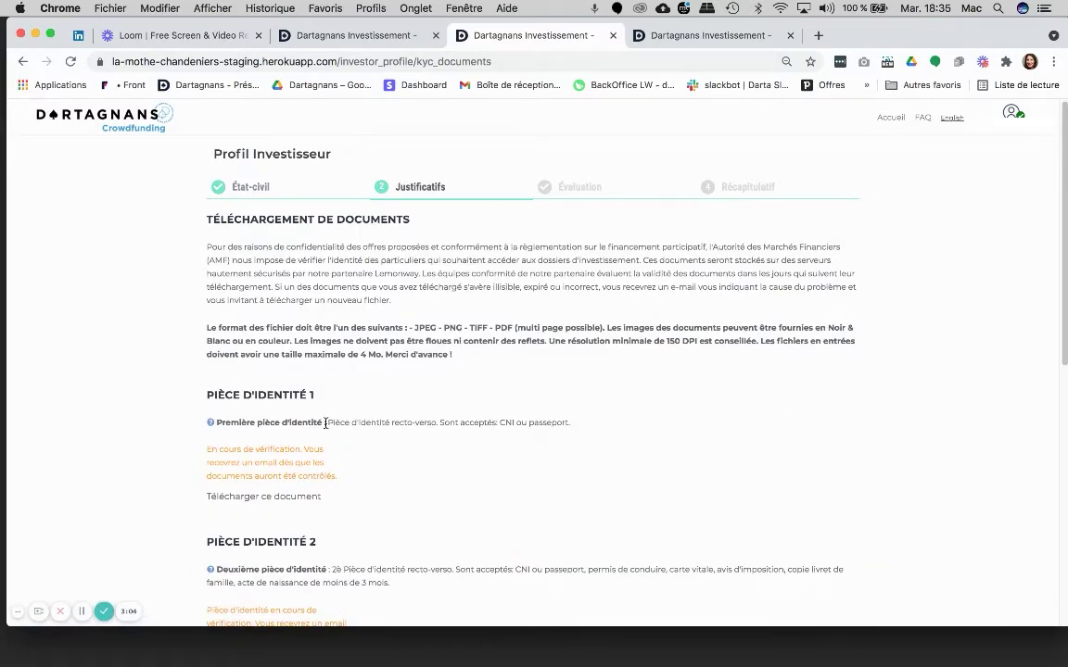
drag(327, 423, 407, 422)
drag(481, 426, 586, 431)
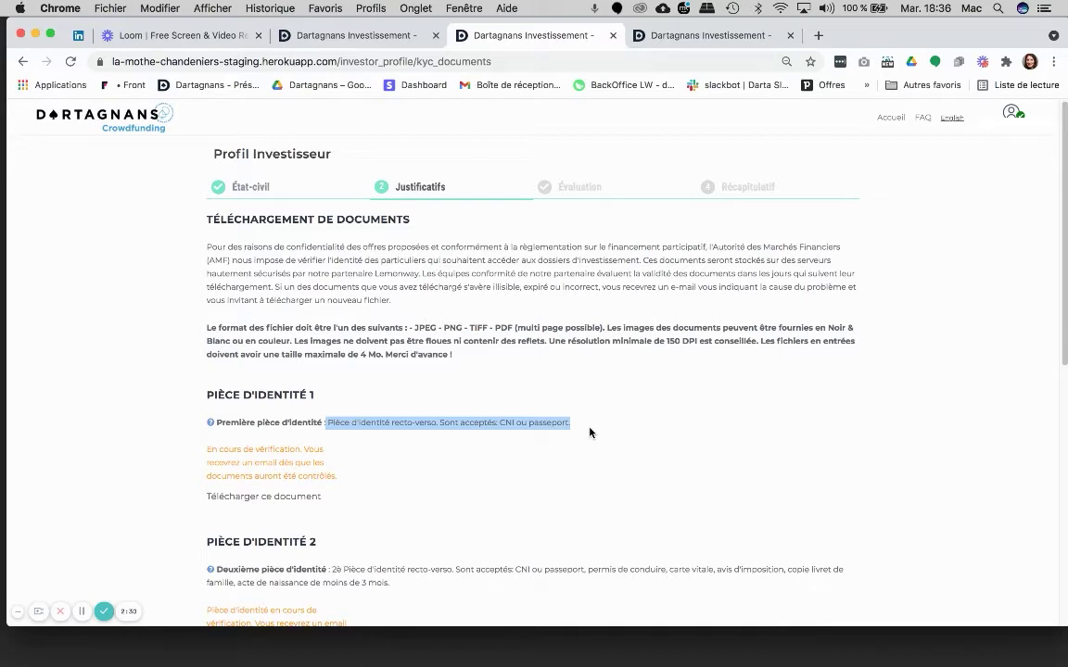
scroll(589, 484, down, 5)
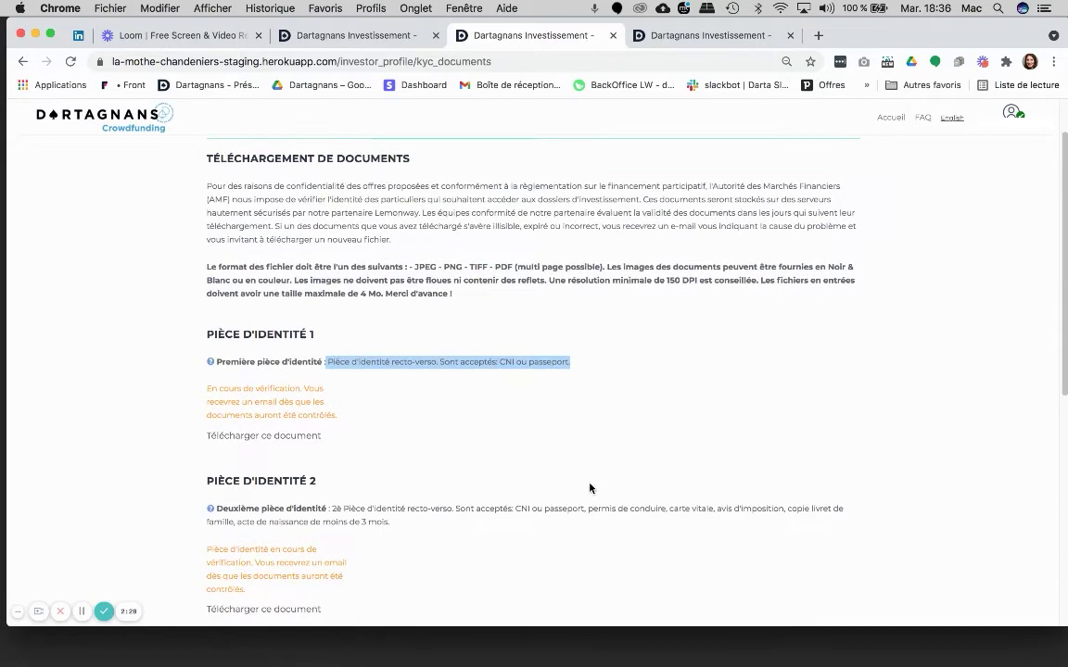
scroll(590, 488, down, 1)
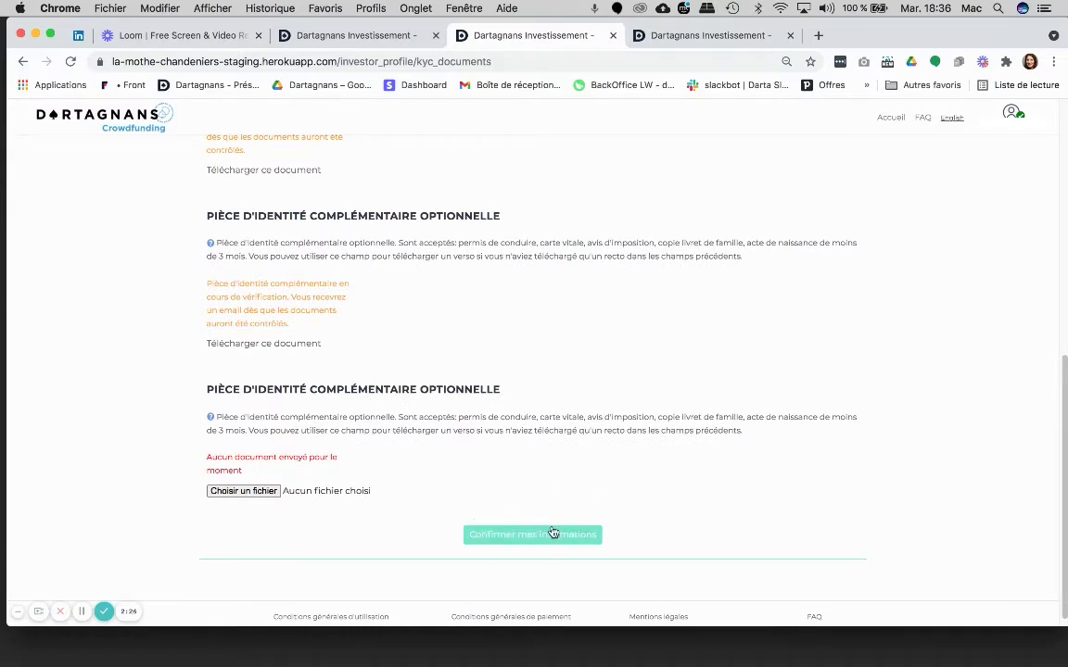
Confirm the identity documents, reach the Débutant-rated summary, and return to the projects list
click(519, 538)
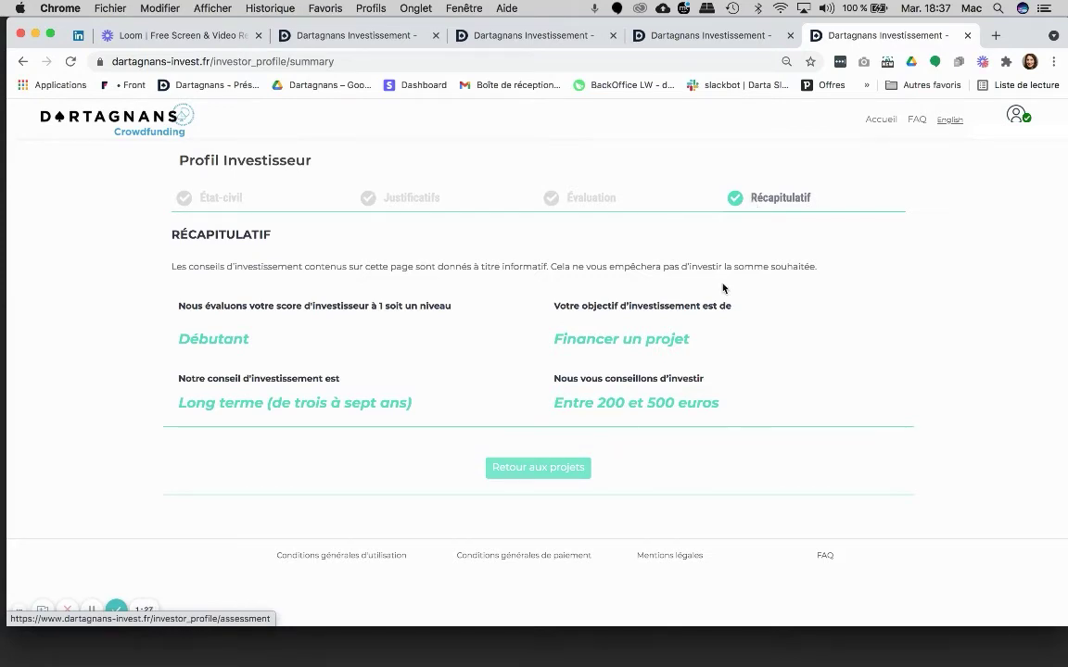
click(566, 477)
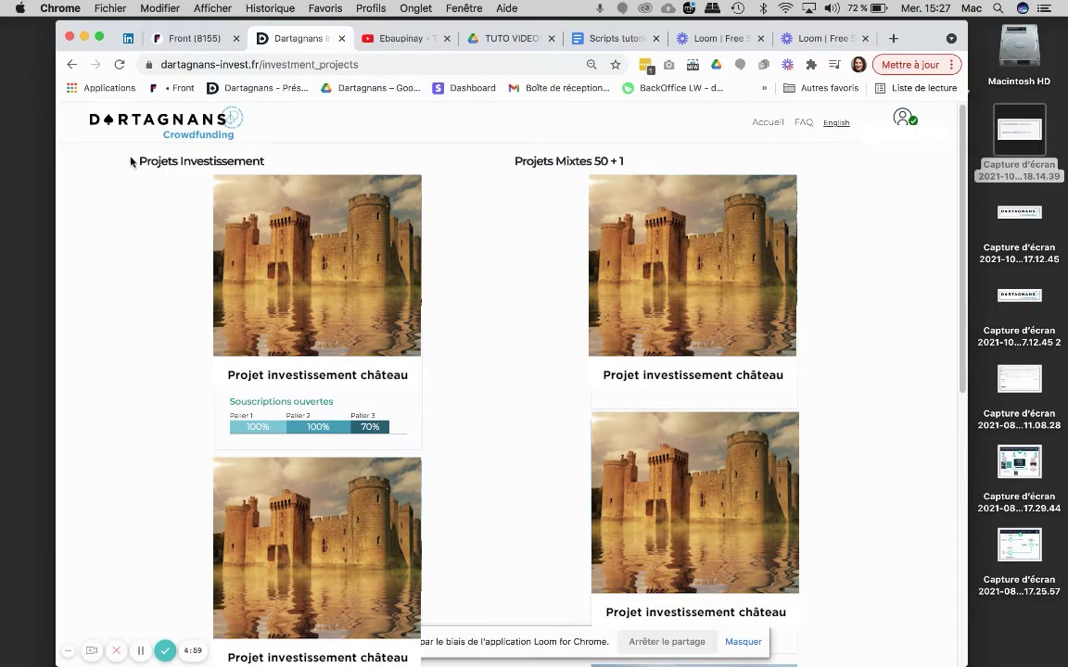
Reopen the château project and bring up its 1-part, 100,00 € purchase form
triple_click(262, 163)
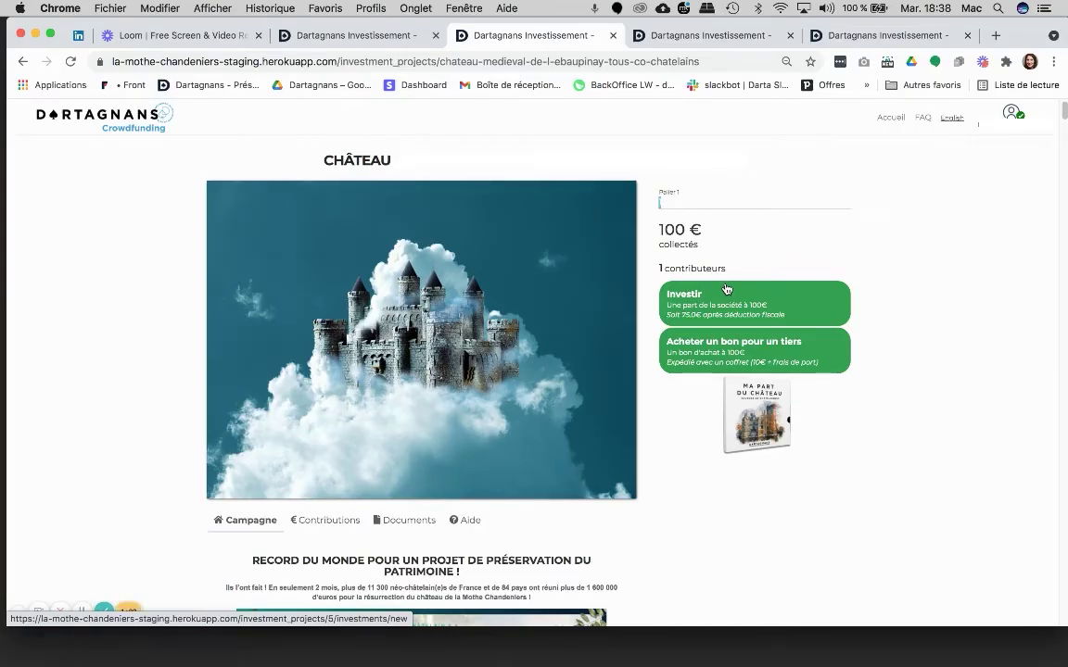
click(734, 291)
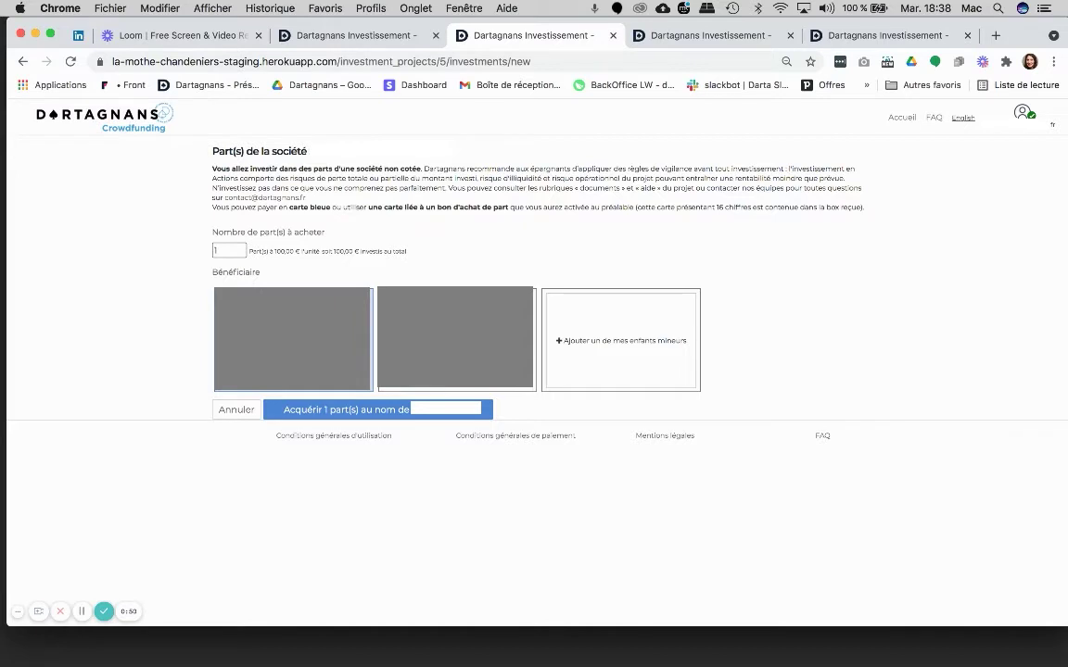
View and dismiss the minor-child registration form, then select the second beneficiary card
click(689, 359)
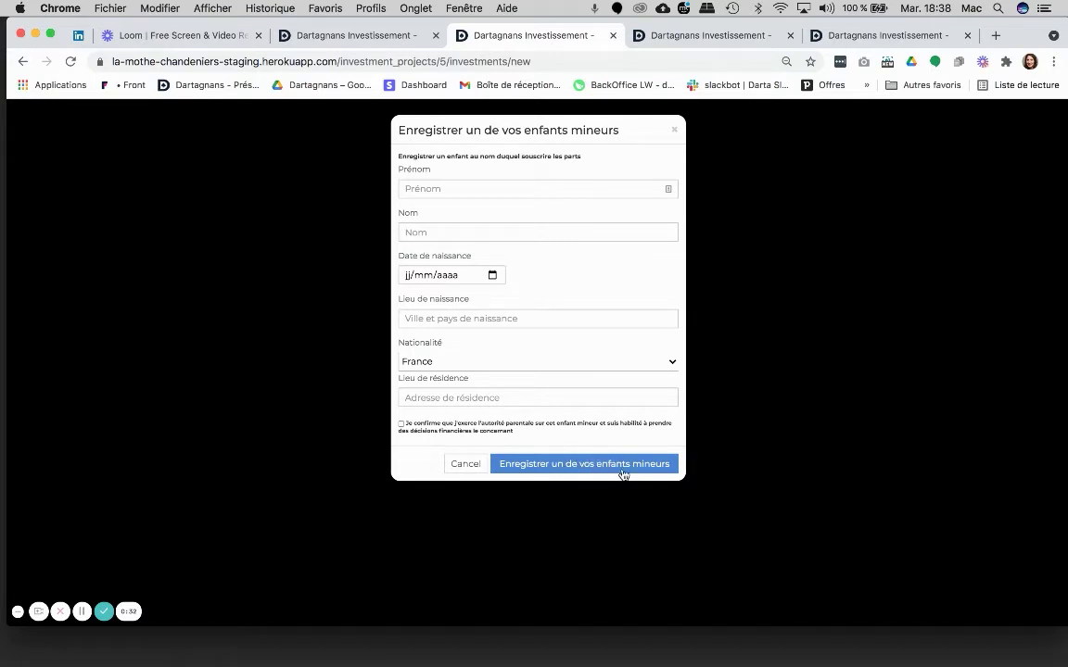
click(810, 448)
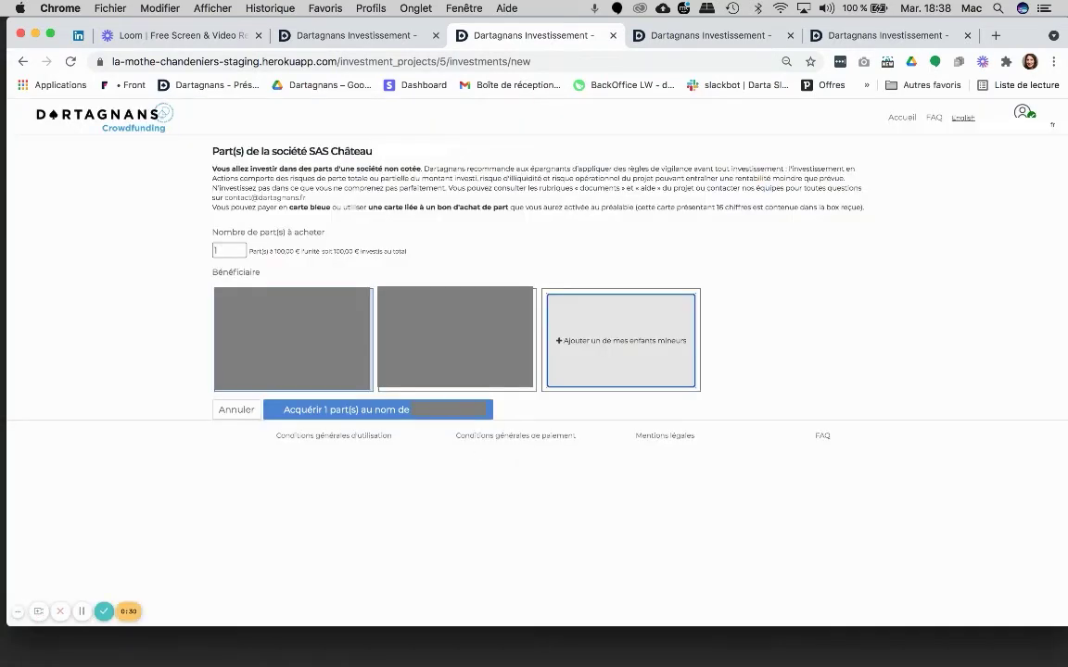
click(390, 359)
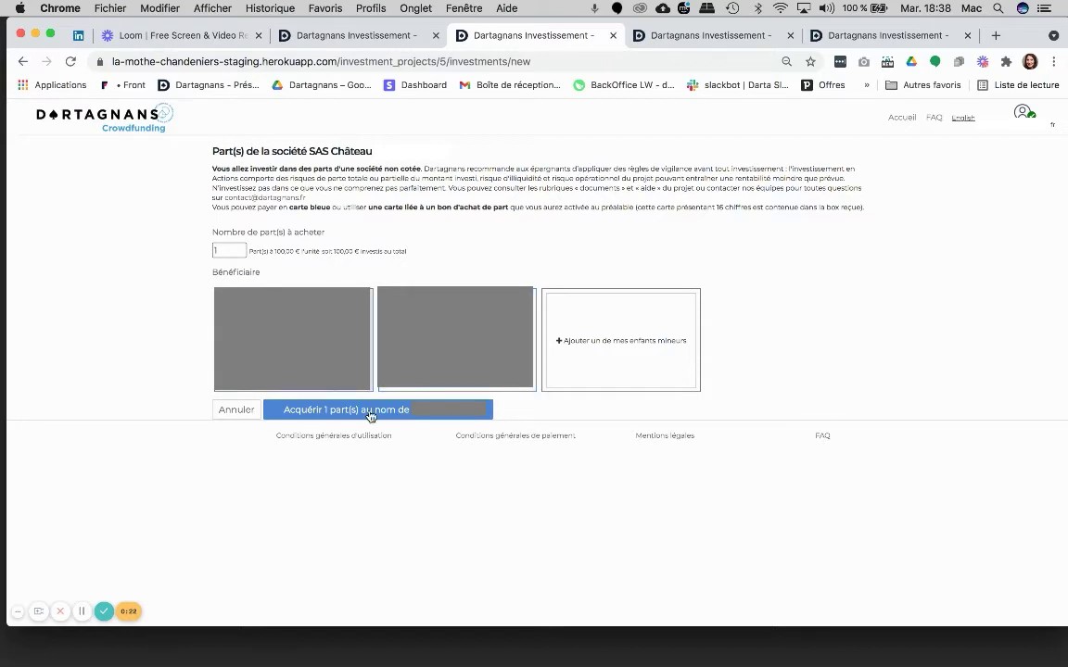
Submit the 1-share purchase in your own name and choose card payment of 100,00 €
click(370, 412)
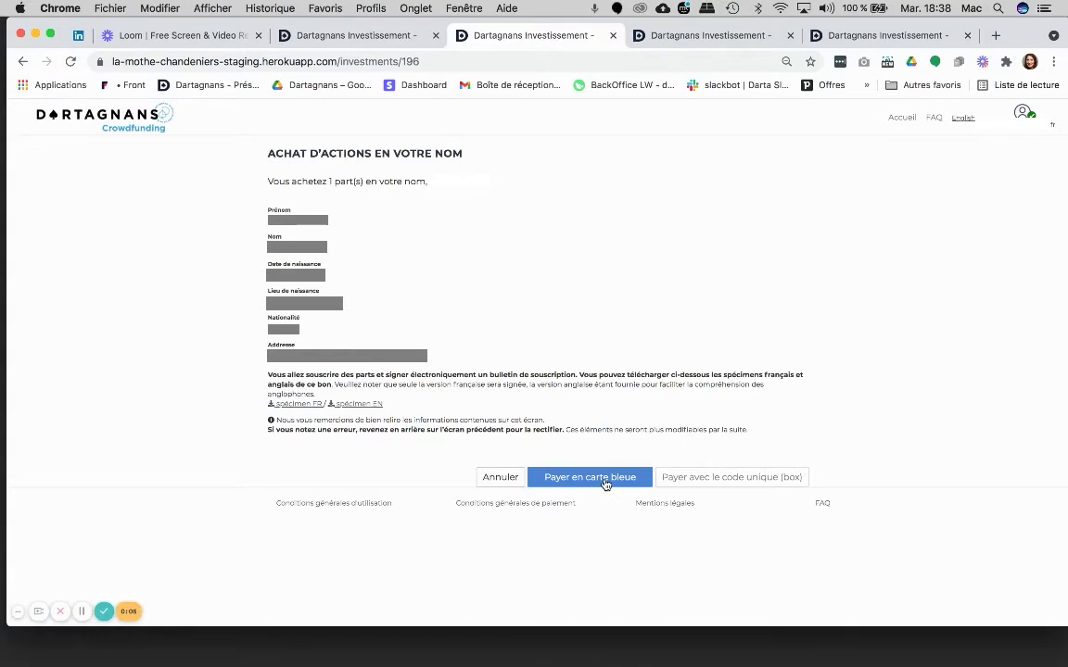
click(604, 482)
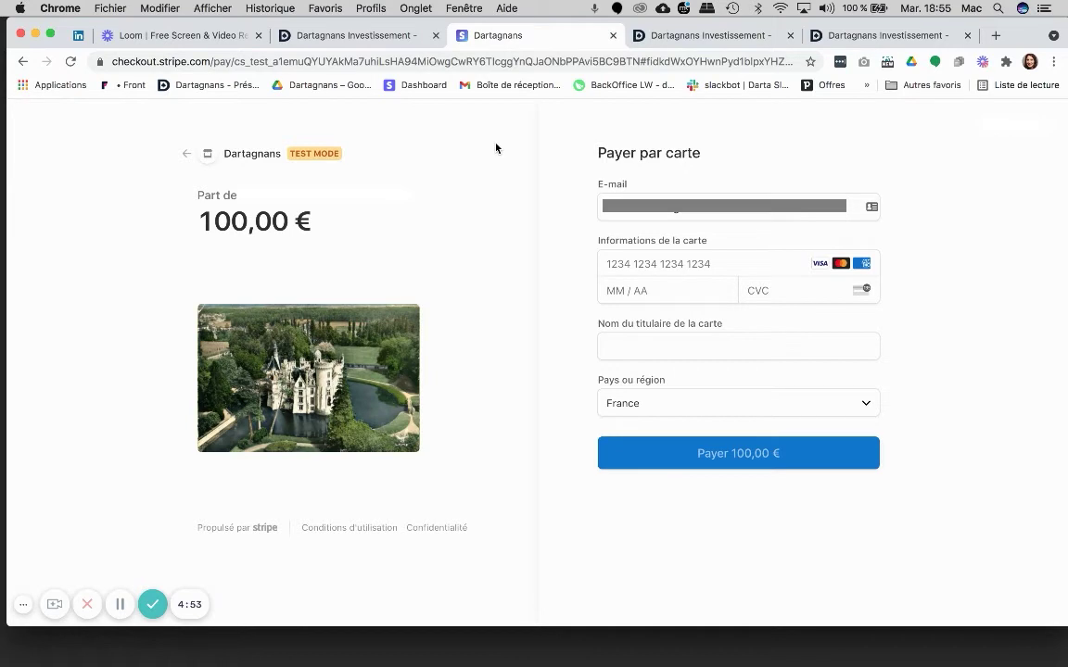
Enter the card details and pay 100,00 € in Stripe Checkout
click(646, 262)
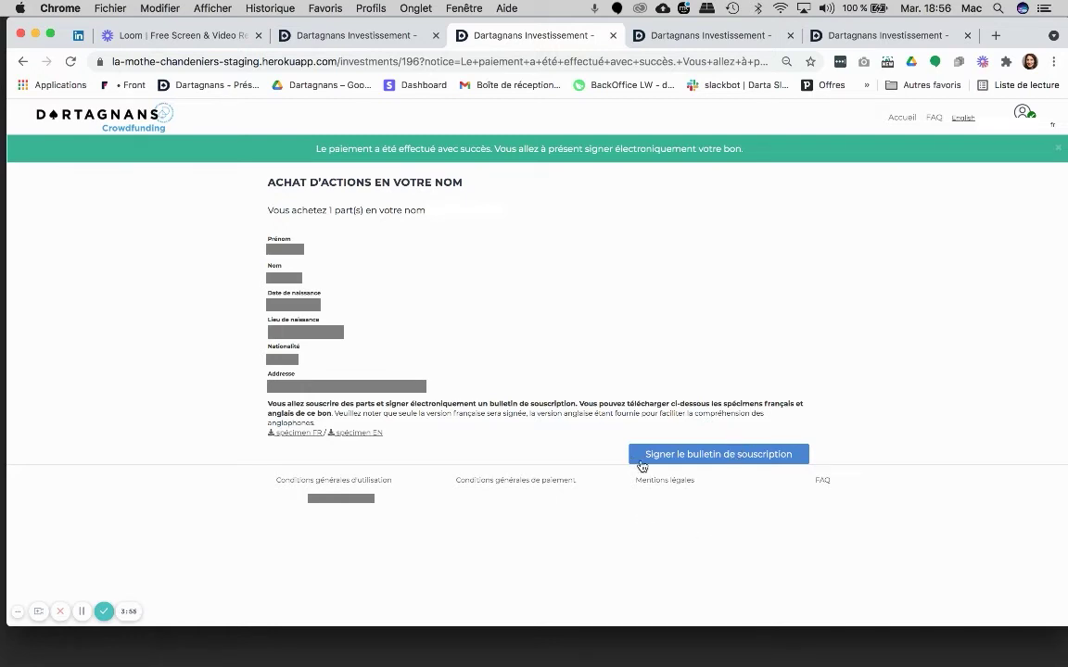
Begin e-signing the bulletin with the prefilled phone number and load BS-196-CHATEAU in Universign
click(721, 454)
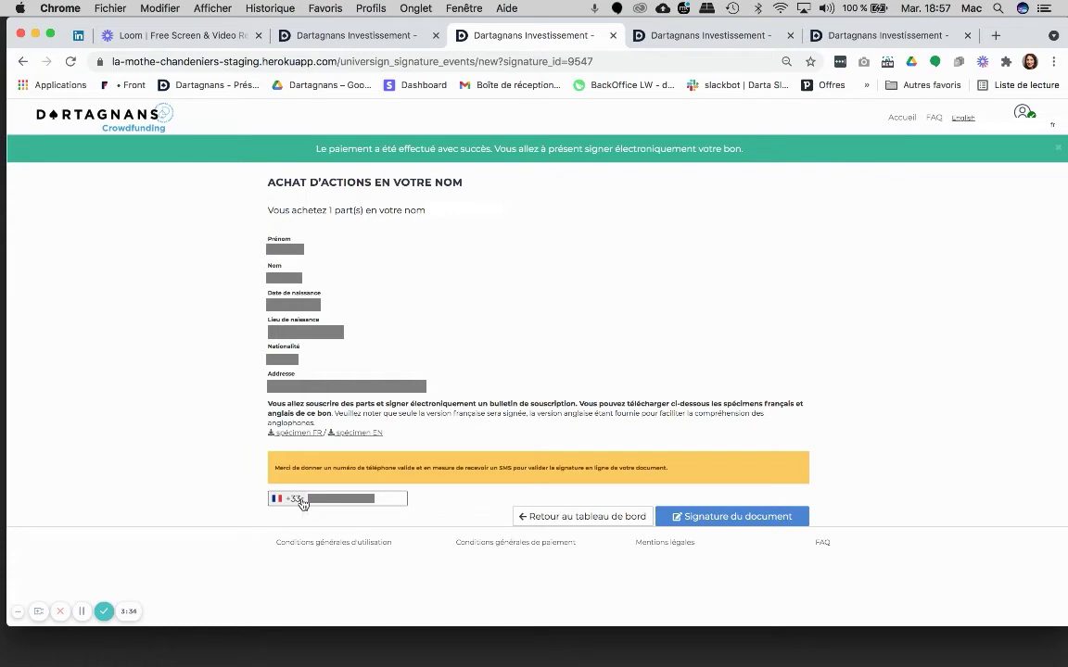
click(741, 525)
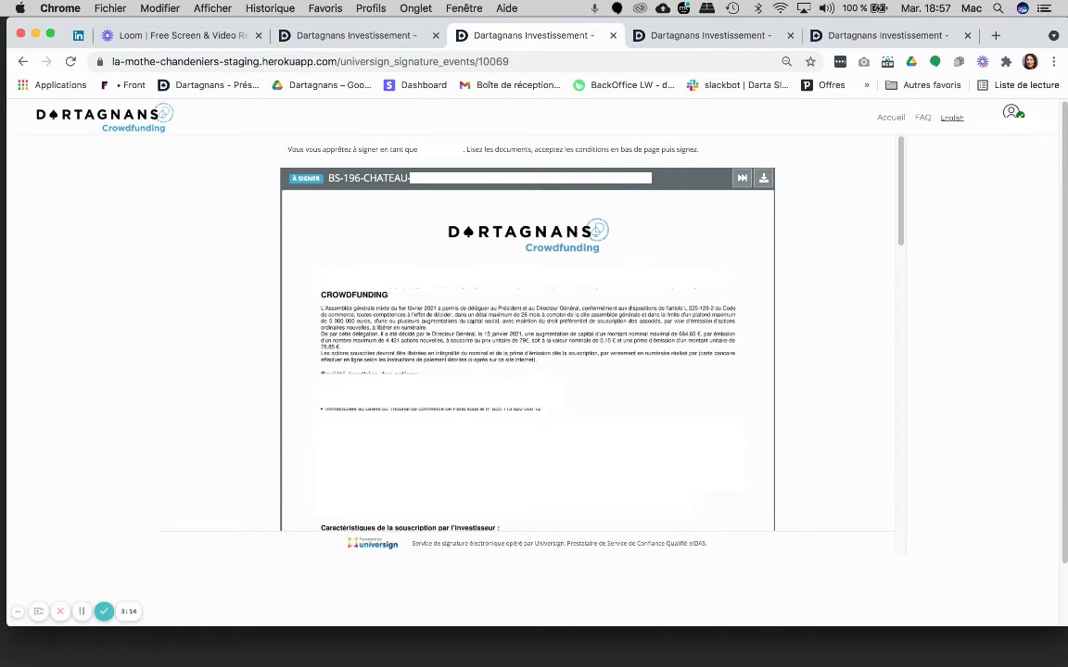
Scroll through both pages of BS-196-CHATEAU to the 'ACCEPTER LE DOCUMENT' section
scroll(703, 437, down, 10)
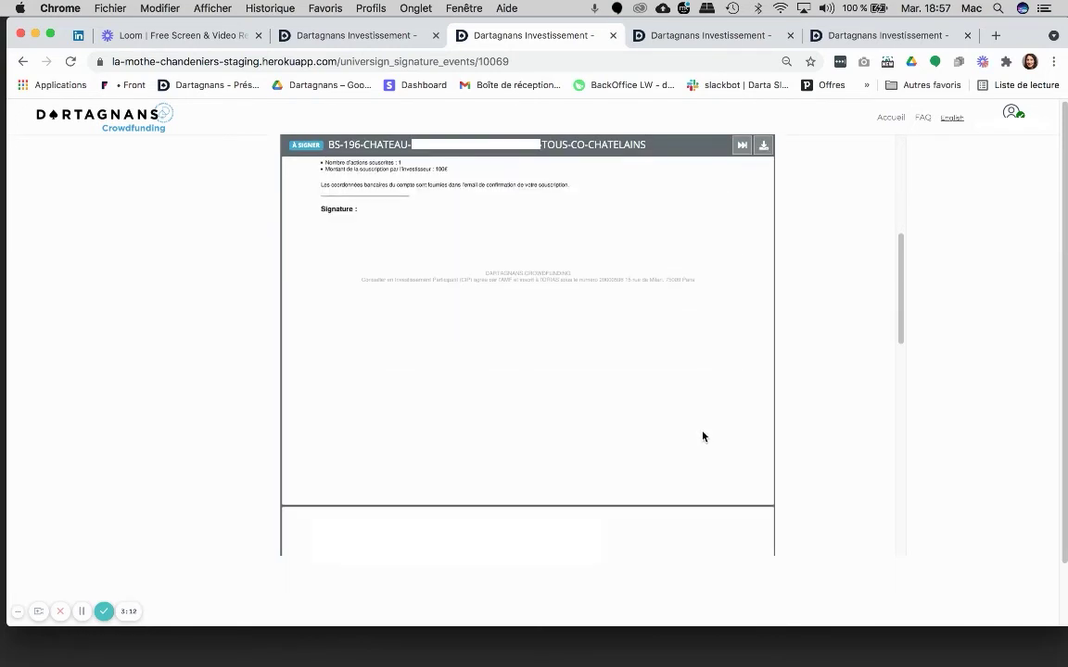
scroll(702, 436, down, 2)
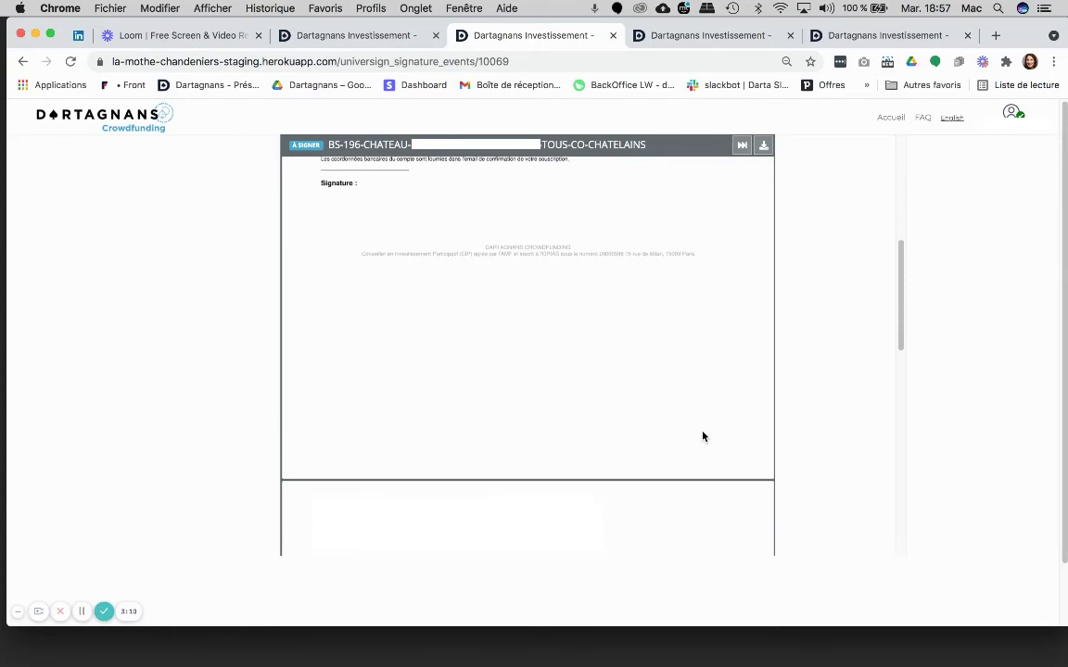
scroll(703, 436, down, 4)
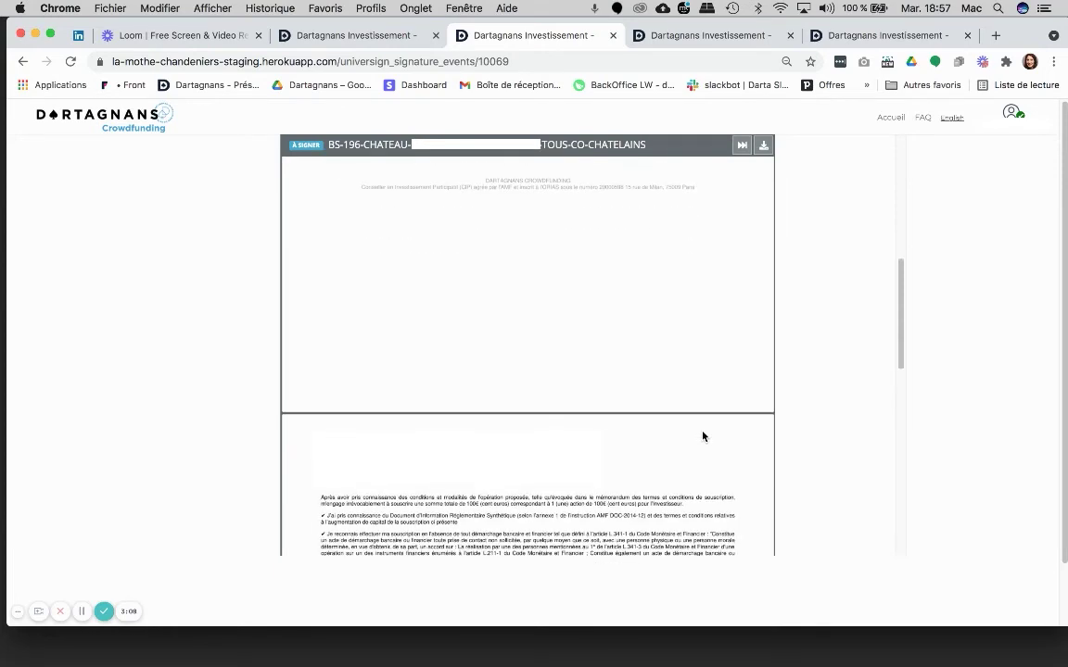
scroll(703, 436, down, 10)
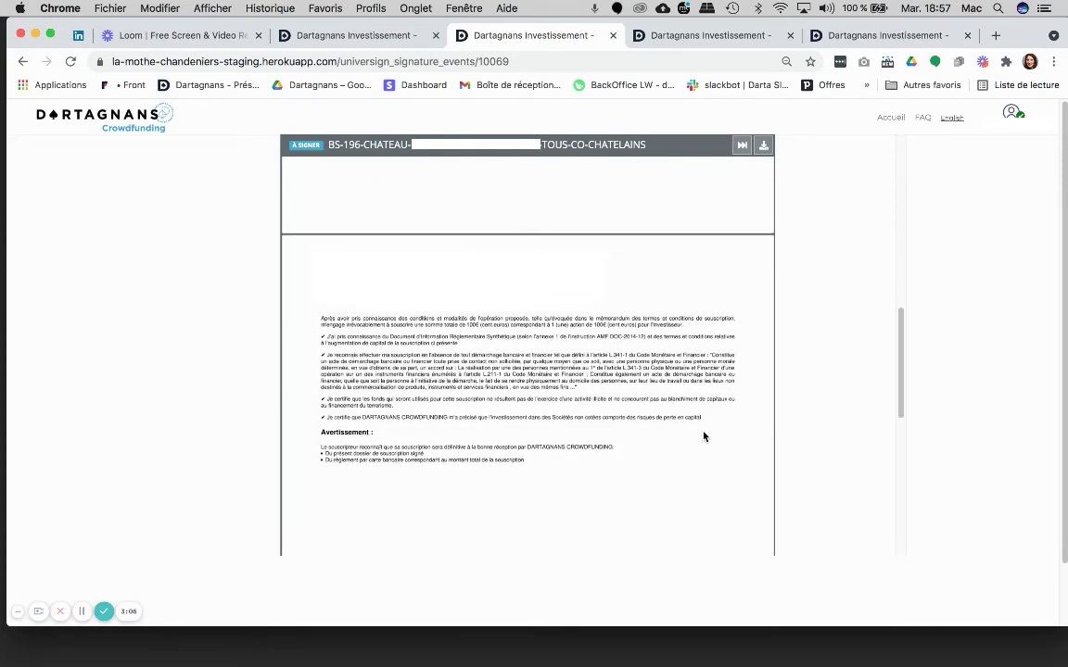
scroll(702, 437, down, 2)
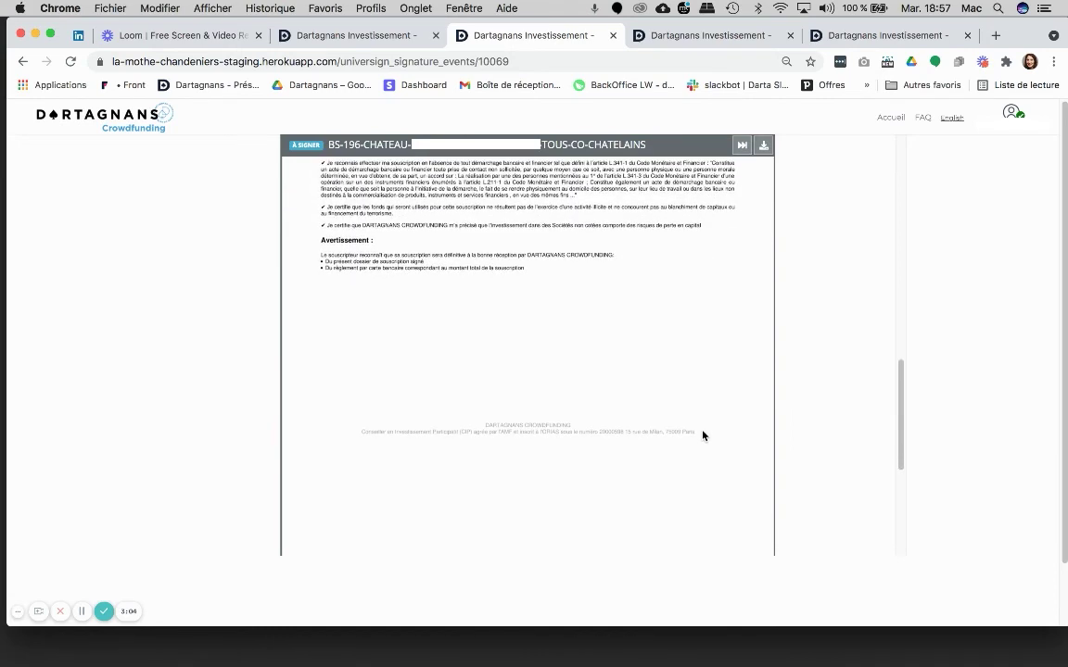
scroll(702, 436, down, 12)
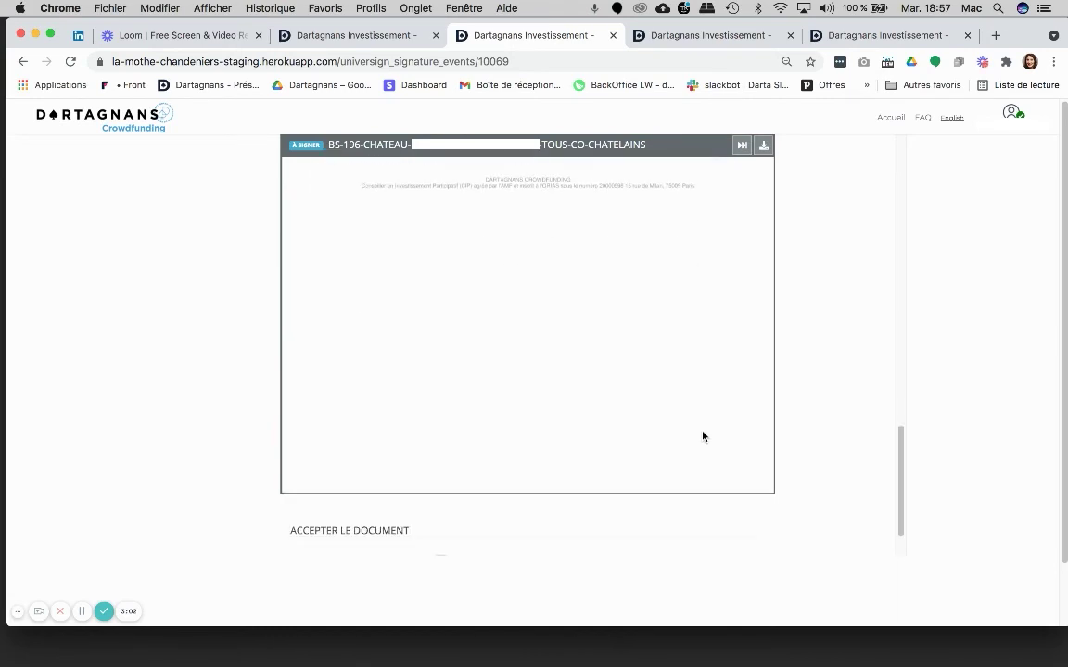
scroll(702, 436, down, 5)
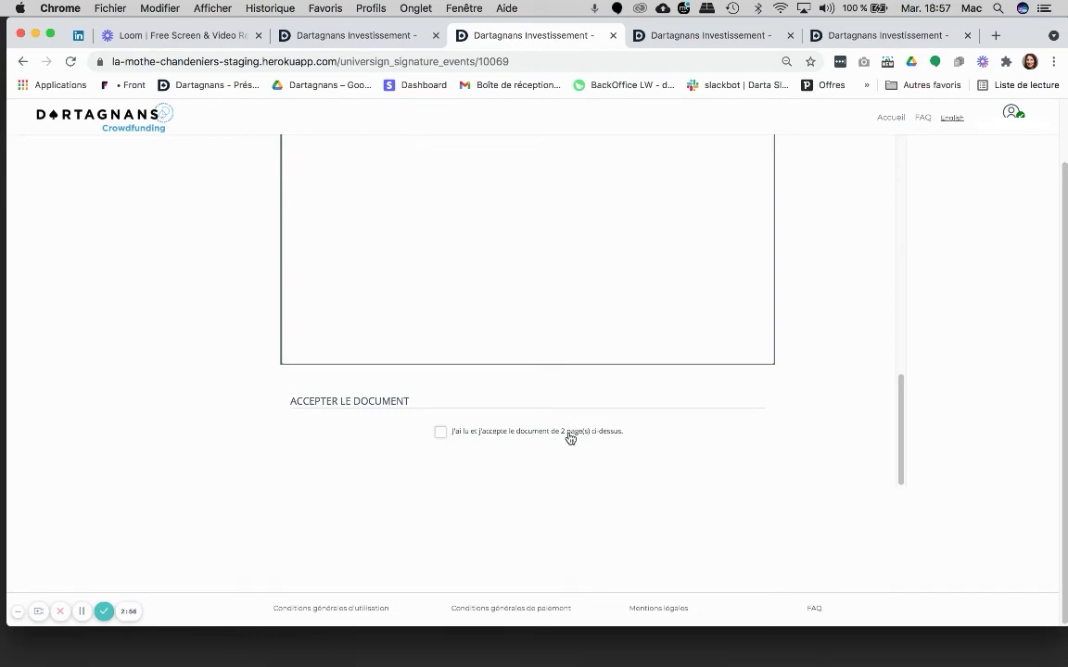
Accept the two-page subscription bulletin and enter the SMS verification code received
click(439, 433)
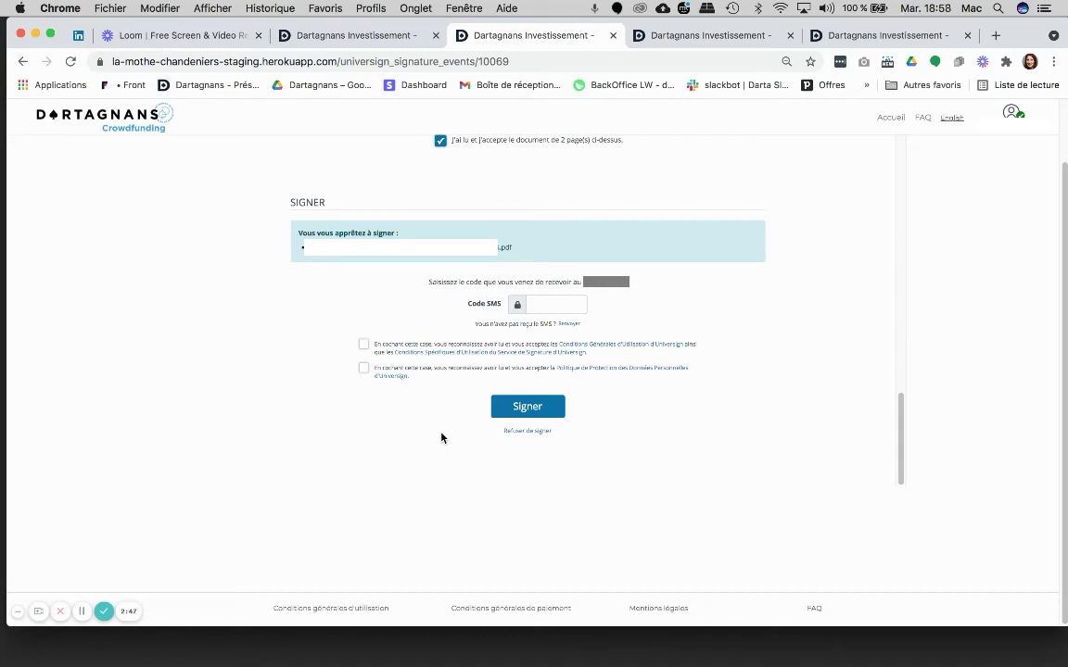
click(542, 304)
text(1234)
Agree to Universign's general terms and personal data policy, then sign the bulletin
click(363, 345)
click(363, 368)
click(520, 412)
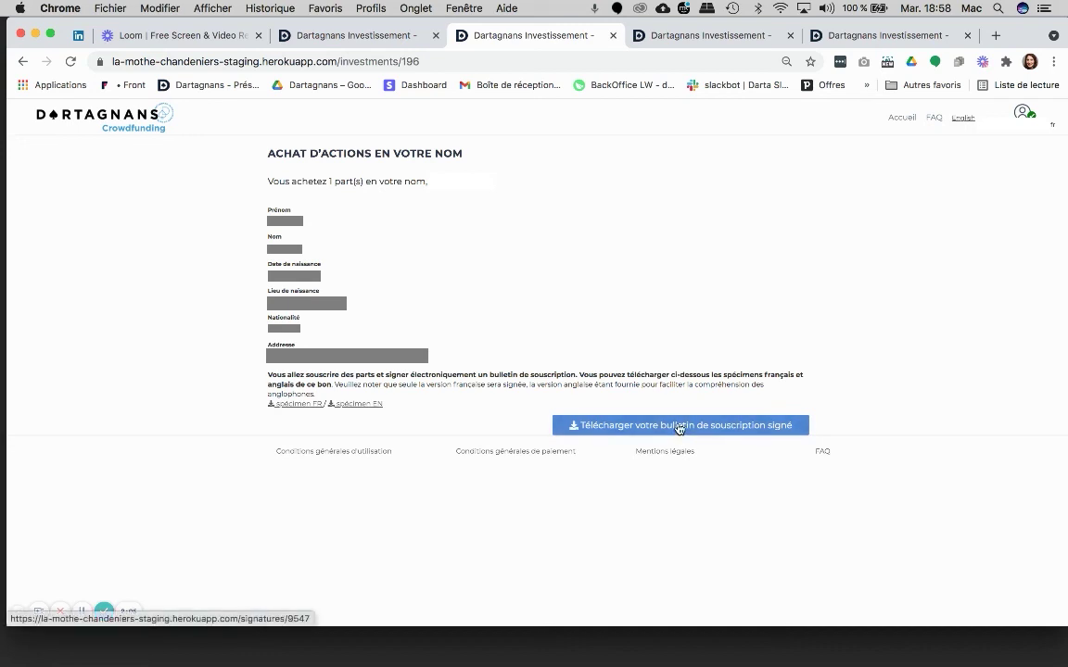
View the signed bulletin bs-196-chateau-medieval-de-l-ebaupinay-tous-co-chatelains.pdf, then return to investment 196's page
click(679, 426)
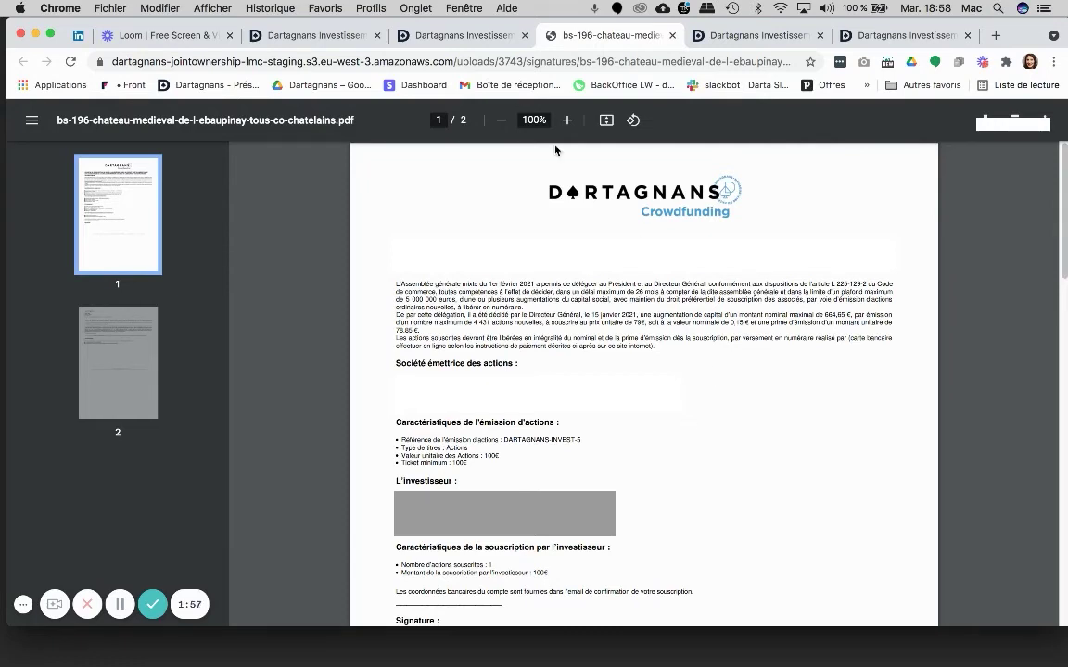
click(464, 36)
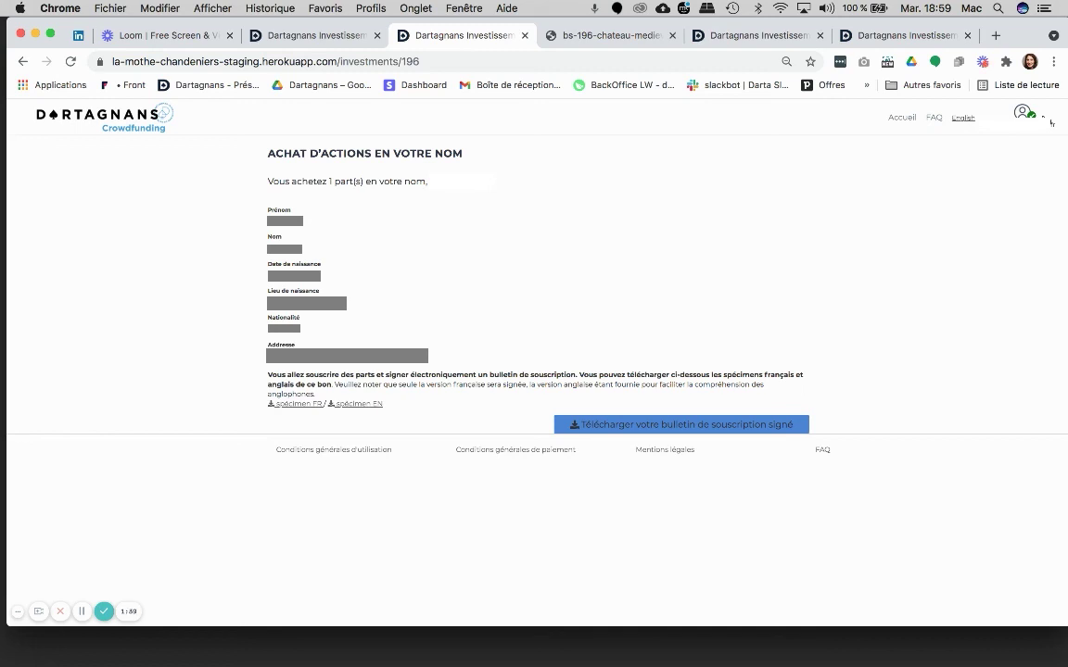
From Mes parts, open bs-10022-augmentation-capital-chateau-de-vibrac.pdf under 'Projets 50+1 terminés'
click(1044, 118)
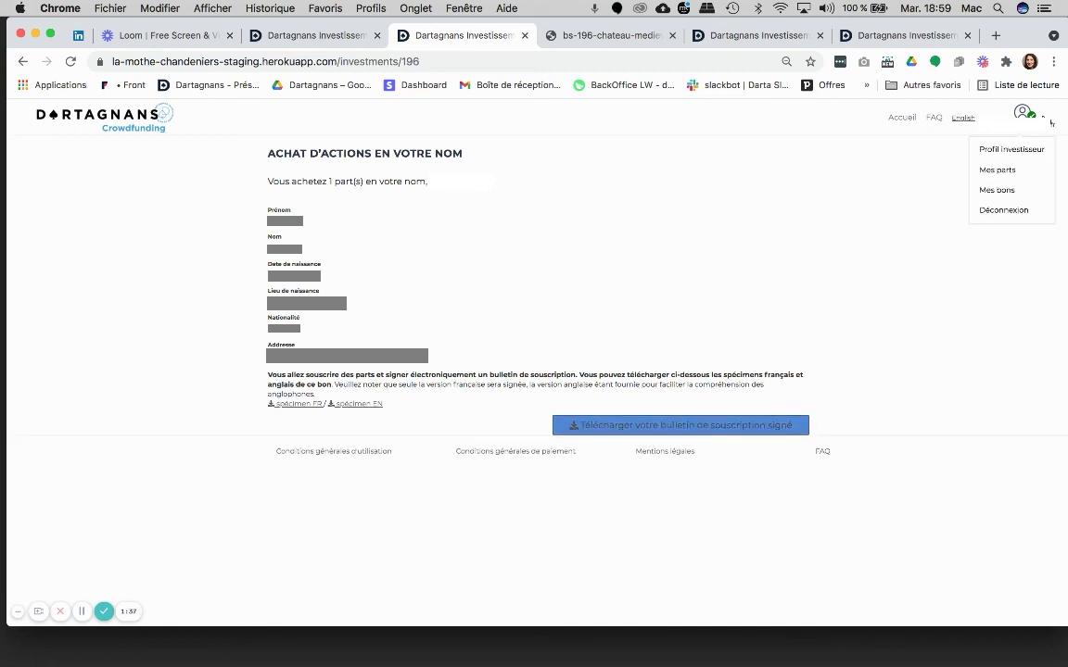
click(1008, 171)
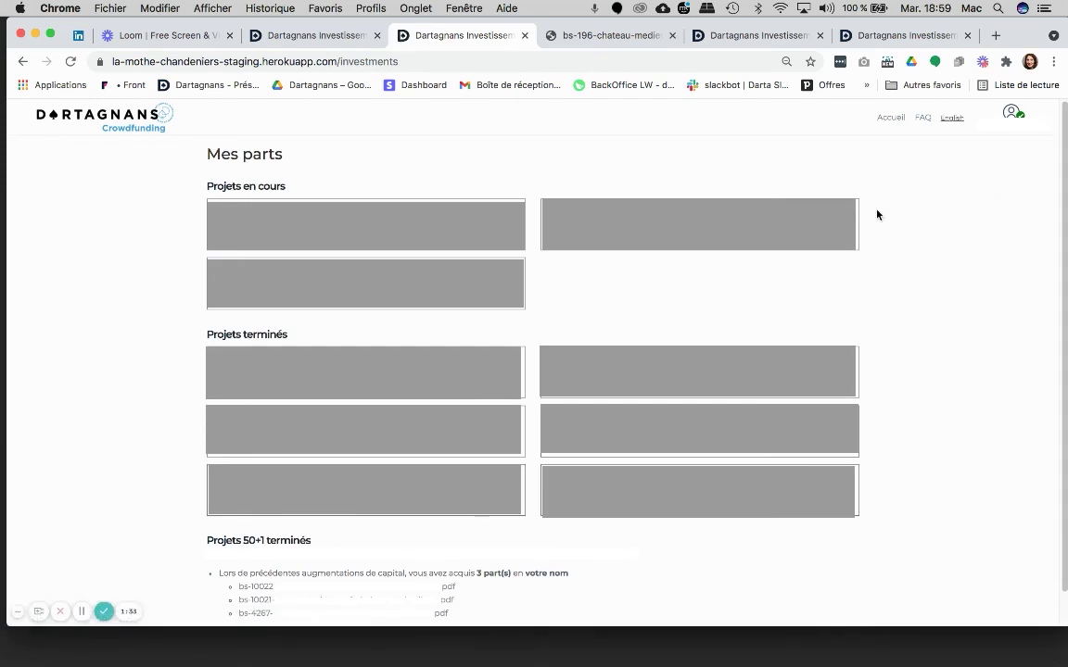
scroll(389, 575, down, 2)
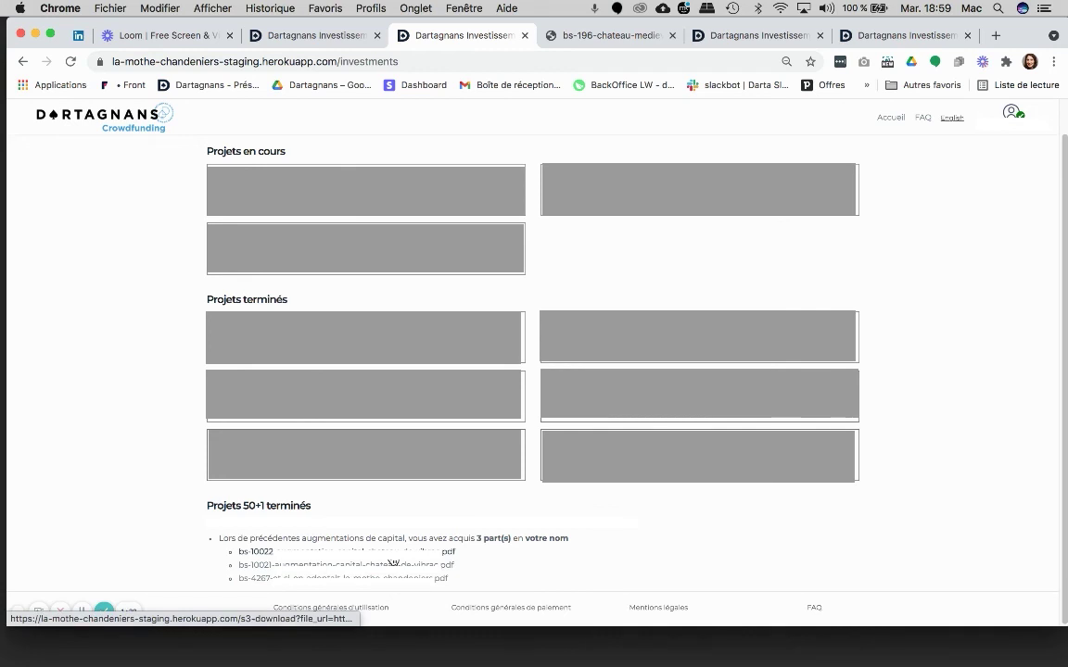
click(393, 558)
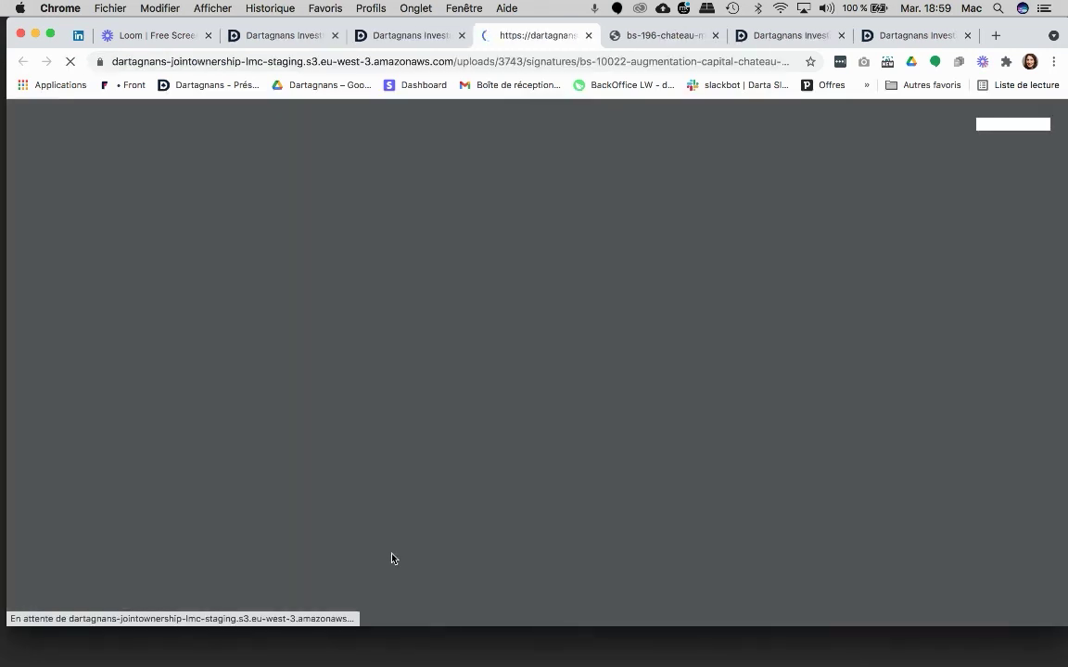